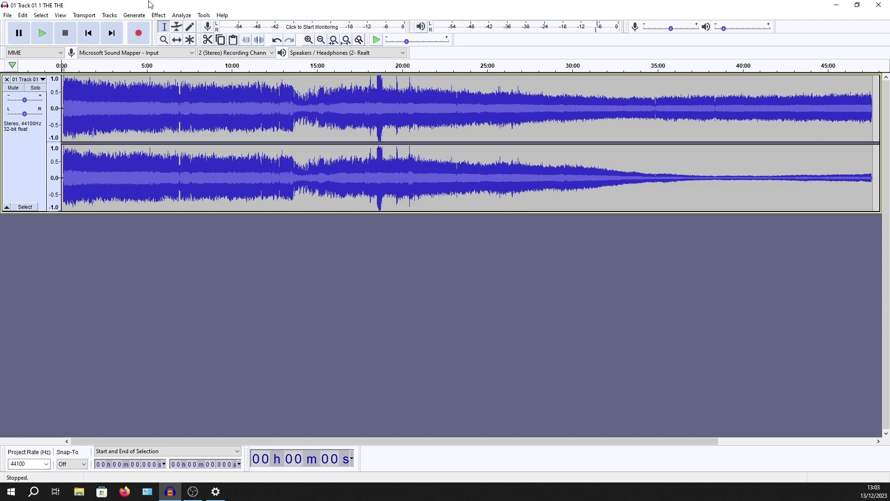
Step: Select the whole concert track and apply Loudness Normalization at -23 LUFS perceived loudness
double_click(209, 92)
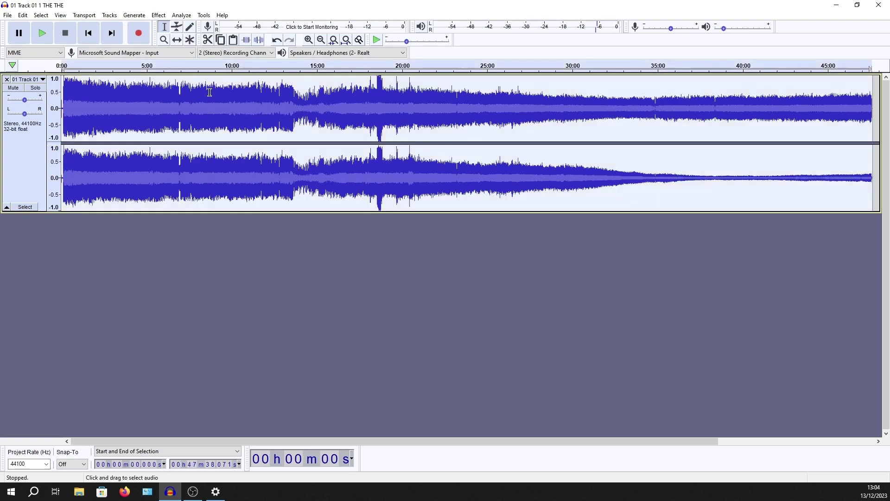
left_click(159, 16)
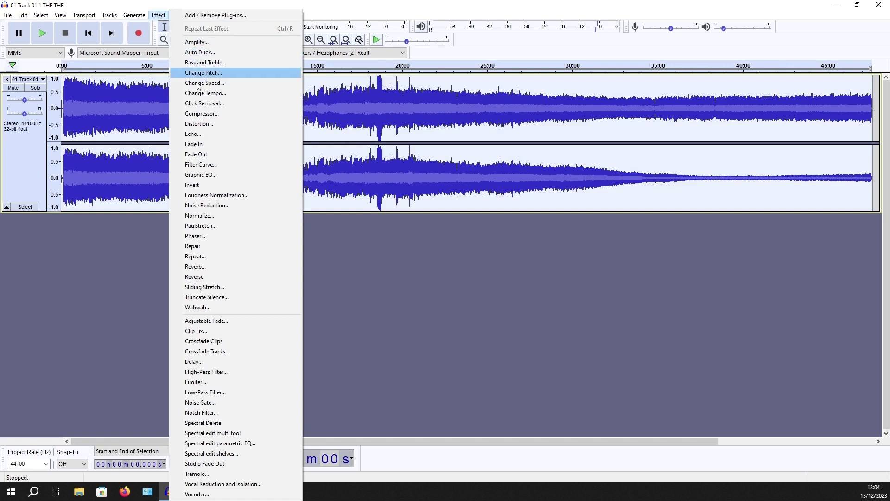
left_click(219, 194)
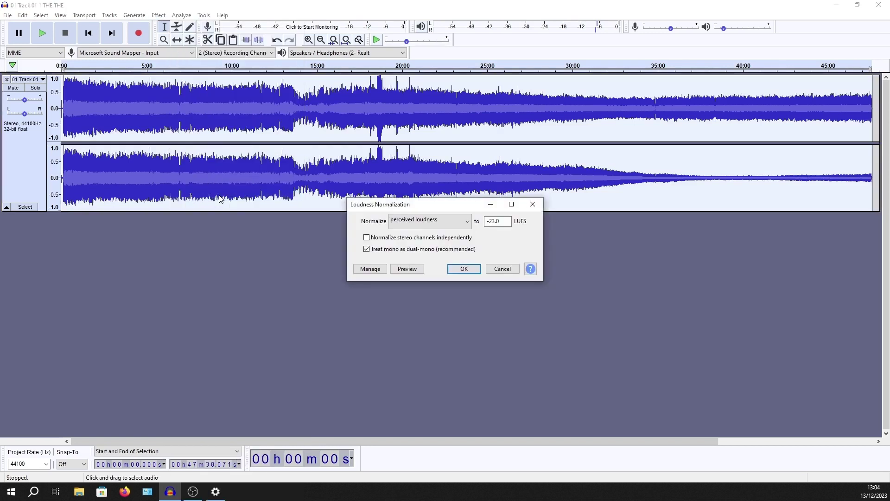
left_click(465, 270)
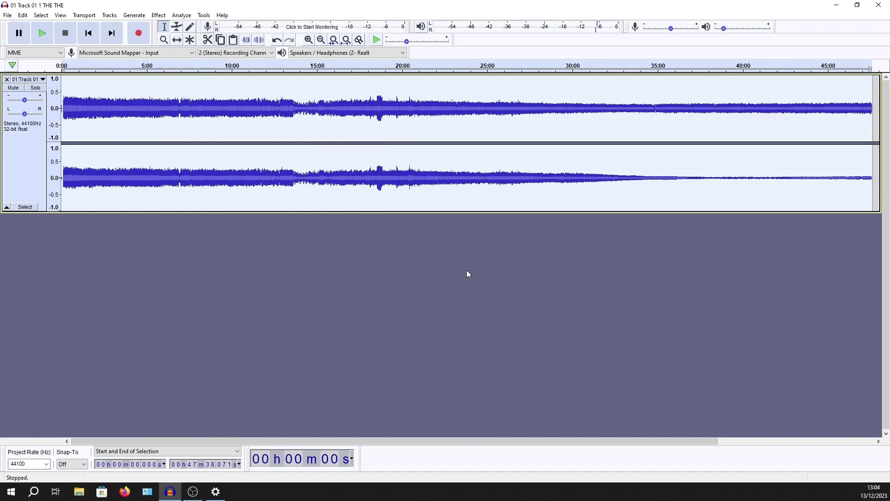
Step: Export as MP3 at 192 kbps constant, adding the prefix NEW to make 'NEW 01 Track 01 1 THE THE'
left_click(11, 17)
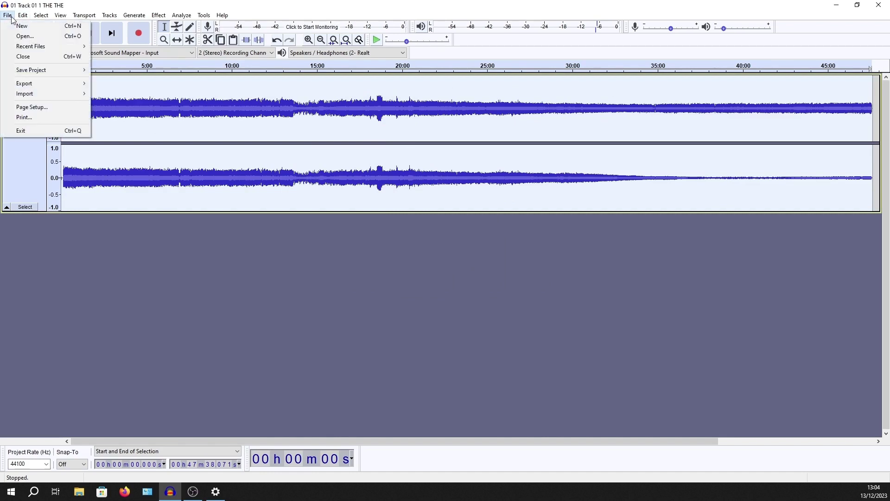
mouse_move(29, 87)
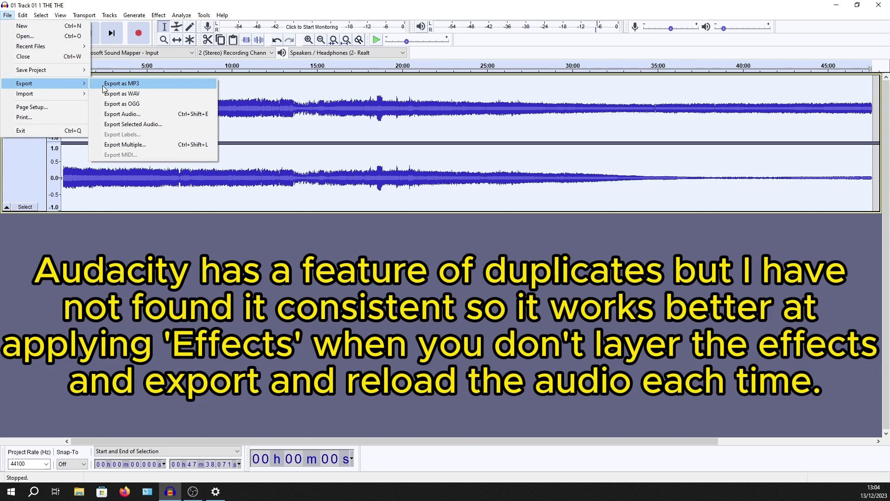
left_click(103, 86)
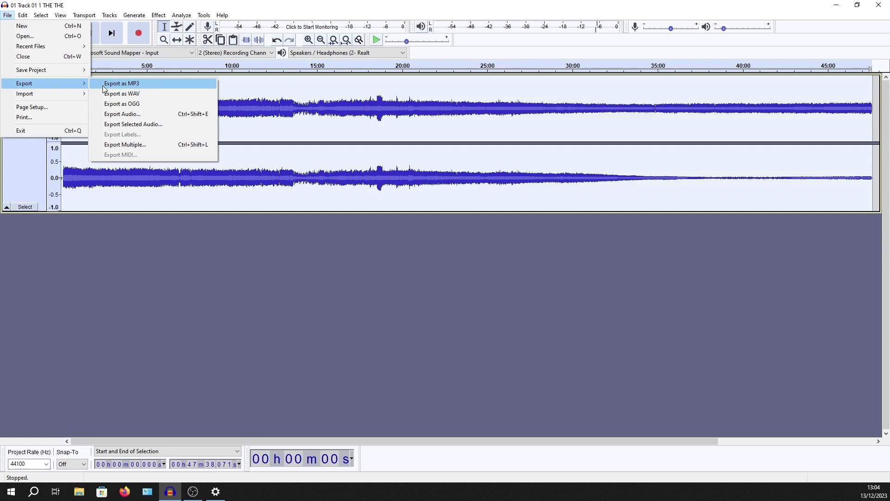
left_click(103, 86)
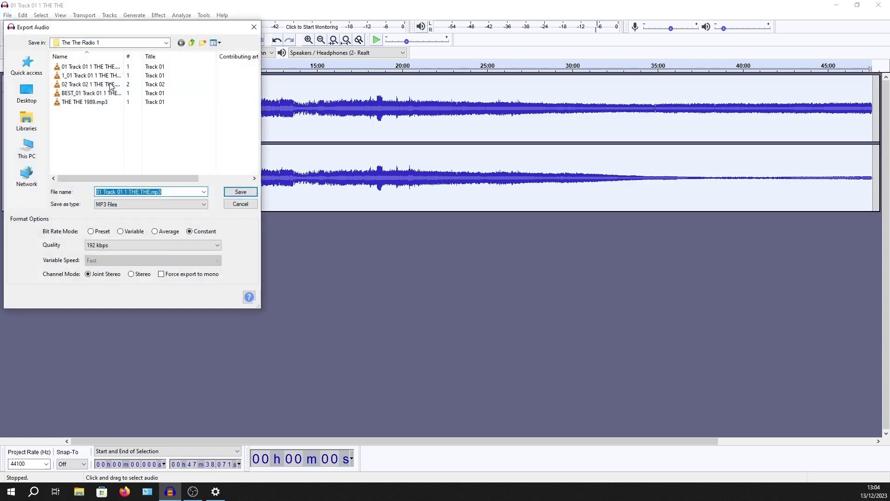
left_click(119, 191)
type("NEW")
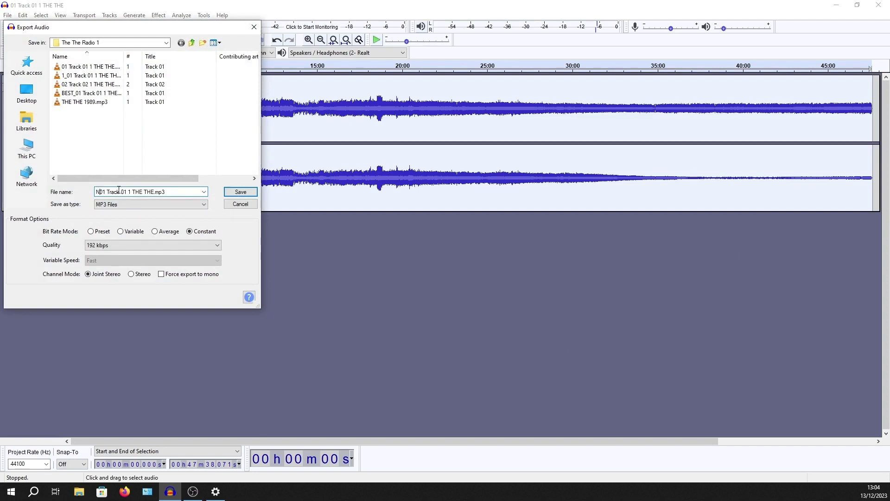
left_click(242, 191)
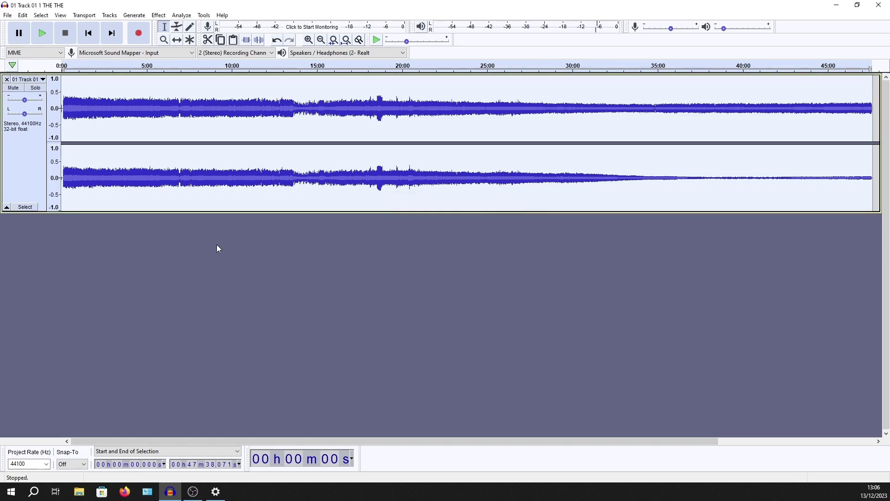
Step: Load the exported 'NEW 01 Track 01 1 THE THE.mp3' into a new project
left_click(12, 19)
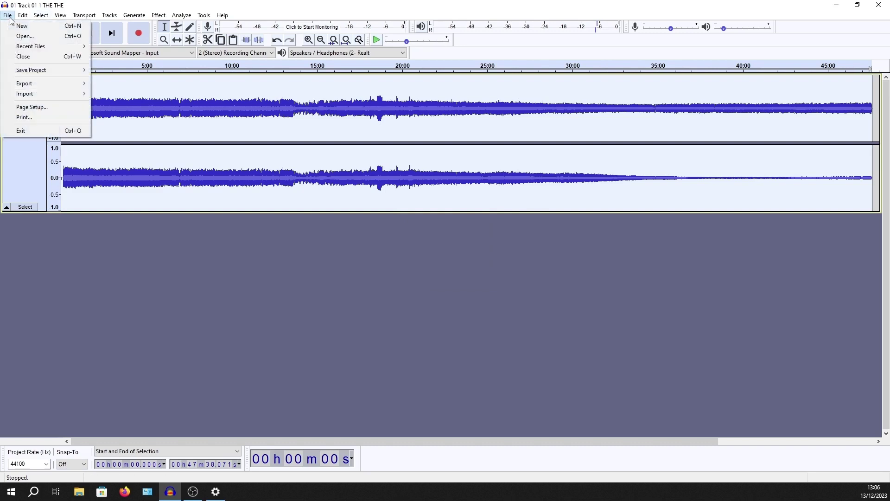
left_click(18, 37)
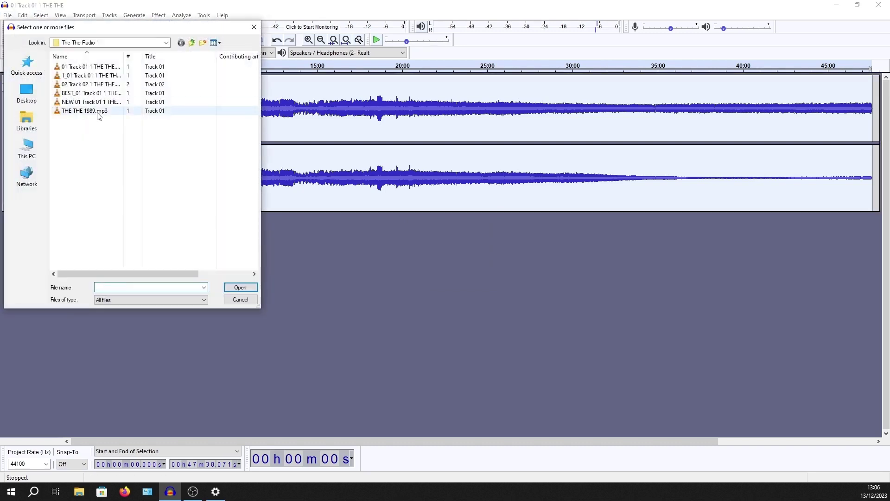
left_click(82, 102)
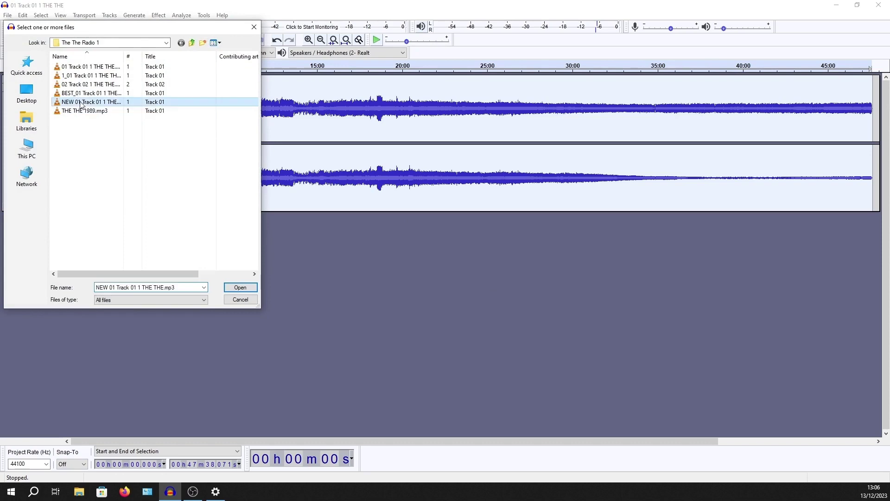
left_click(250, 288)
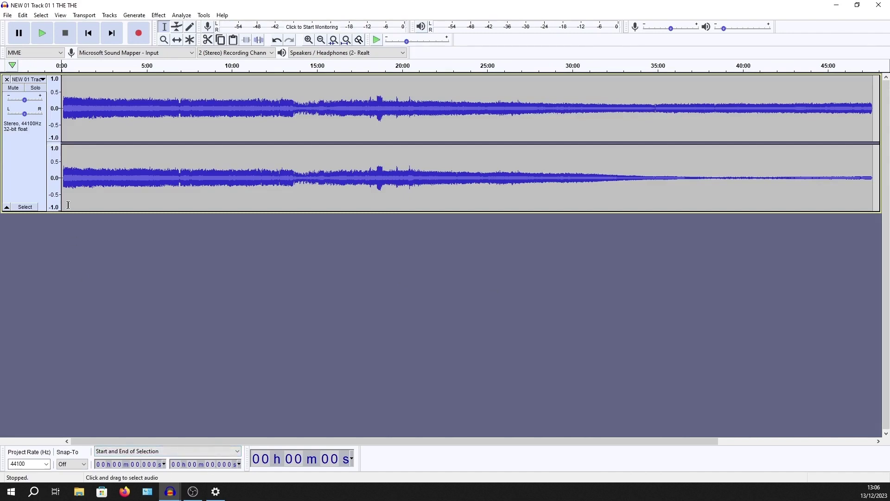
Step: Listen around 13:30 and from 3:00, then select the stretch from 13:20 to 15:03
left_click(293, 95)
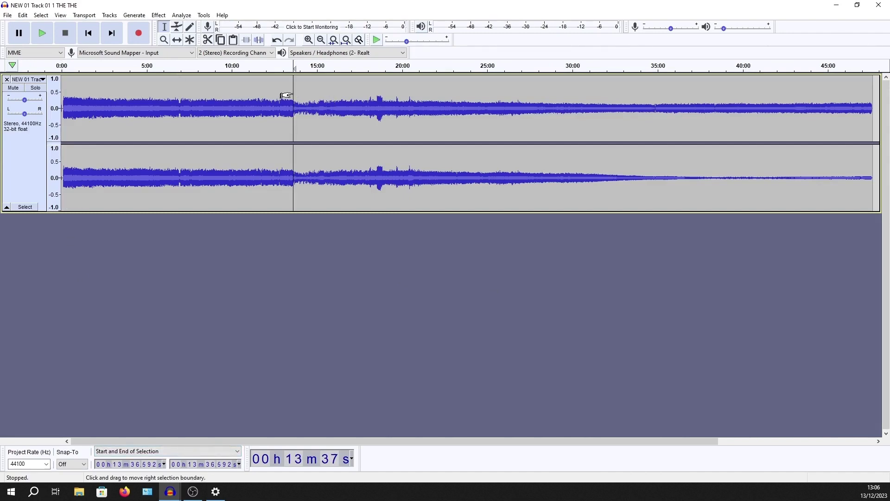
left_click(291, 63)
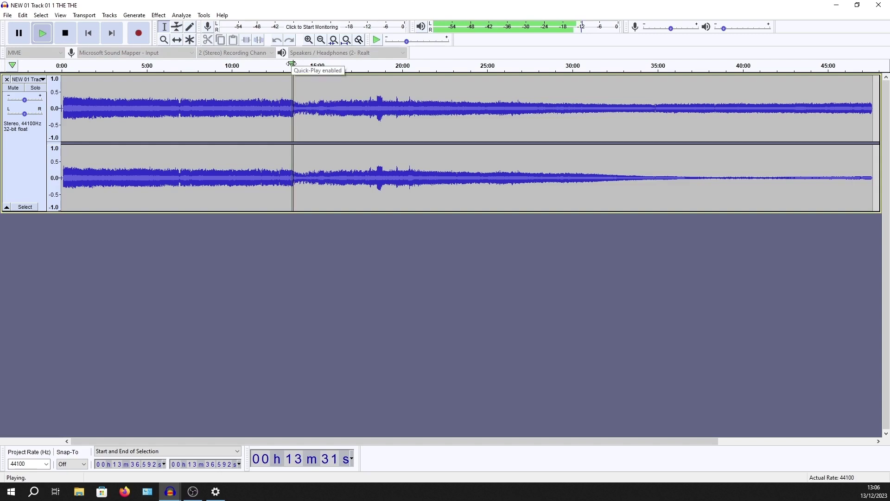
left_click(19, 33)
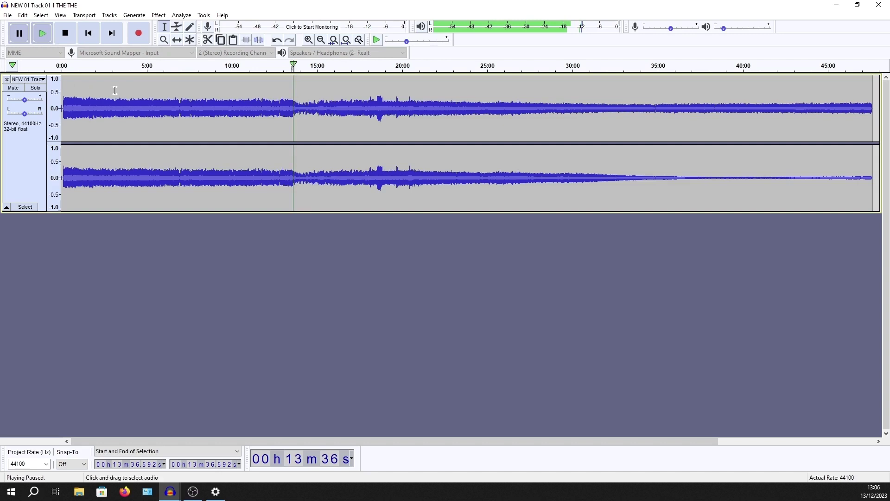
left_click(114, 65)
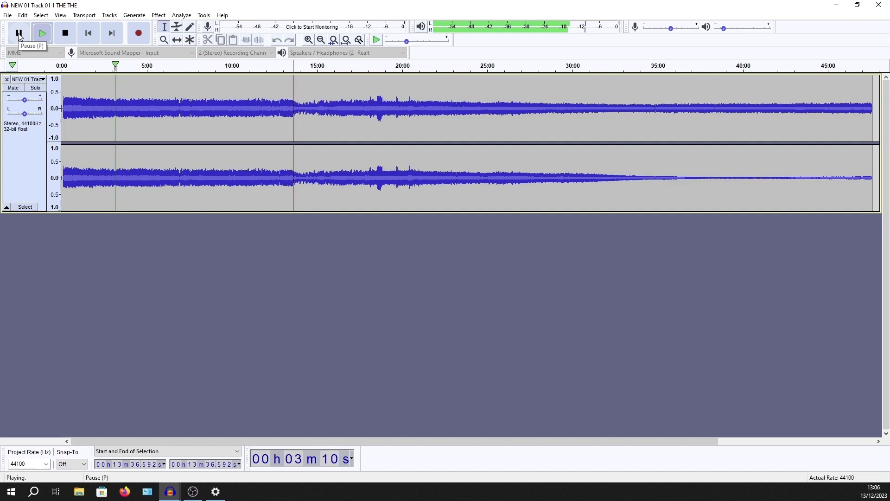
left_click(19, 35)
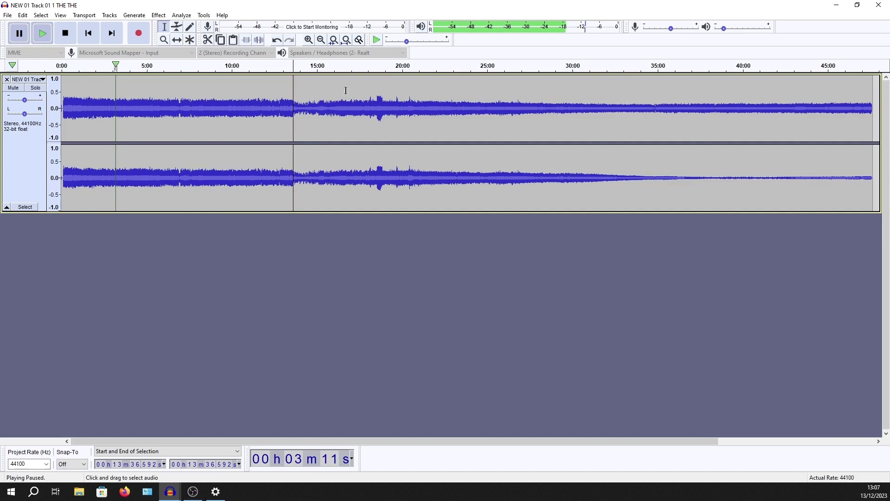
left_click_drag(288, 88, 317, 92)
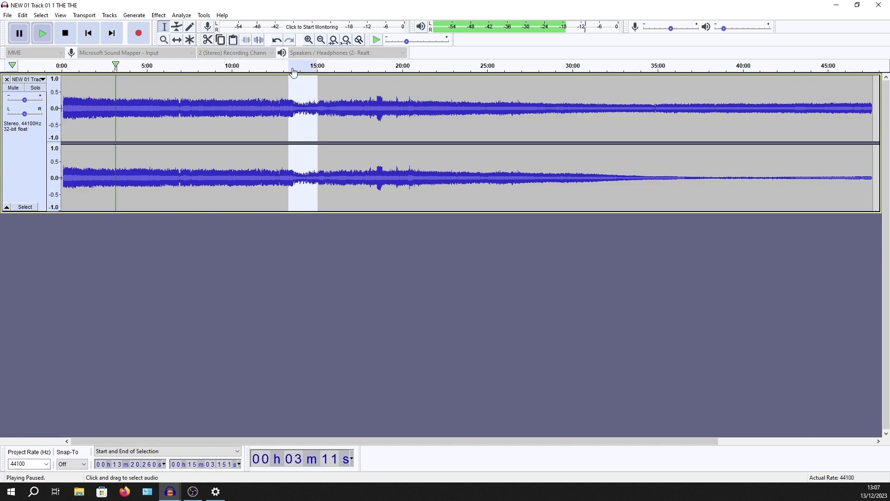
Step: Plot the selection's frequency spectrum, showing a peak near 8992 Hz, then close the window
left_click(182, 16)
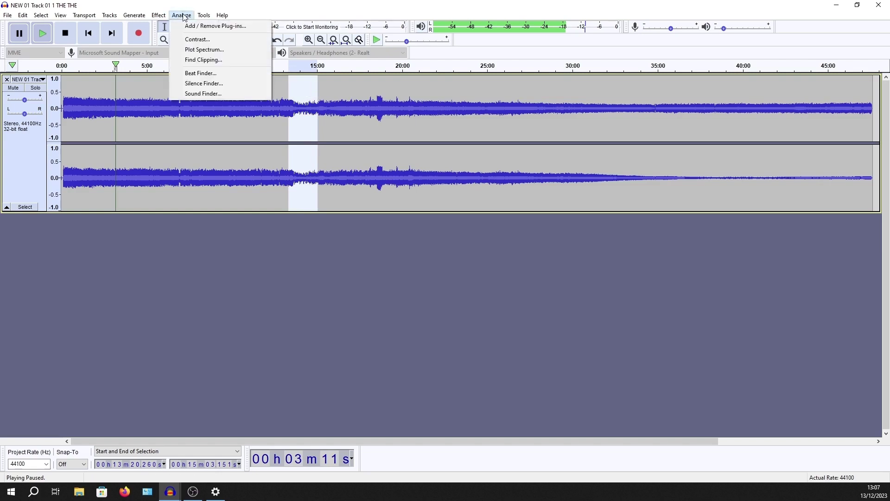
left_click(204, 49)
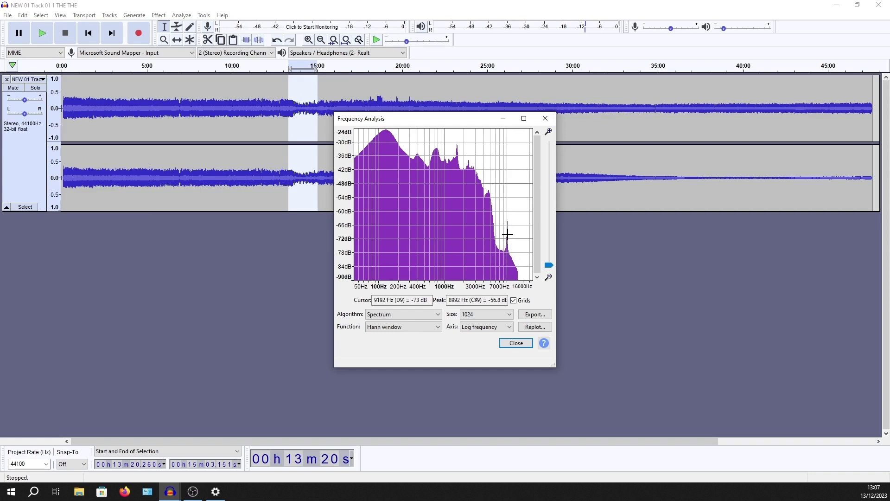
left_click(545, 118)
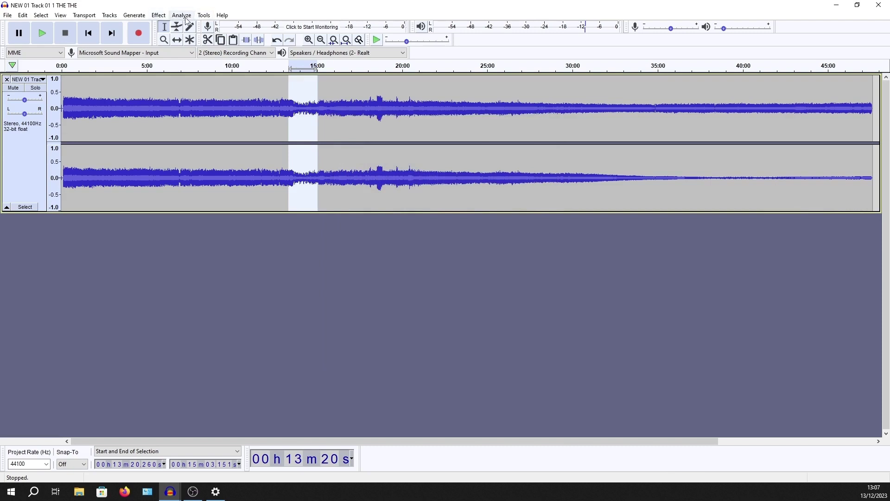
Step: In the Notch Filter, preview notch frequencies of 2000, 7500 and 9000 Hz
left_click(162, 17)
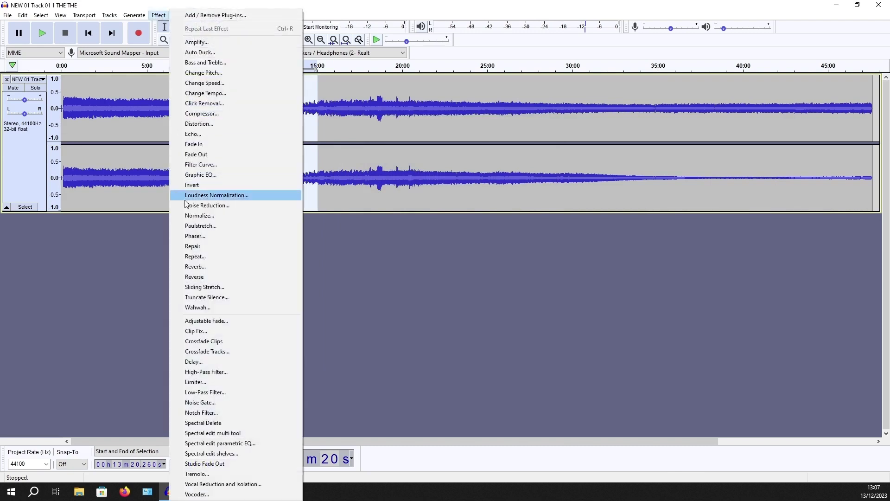
left_click(218, 412)
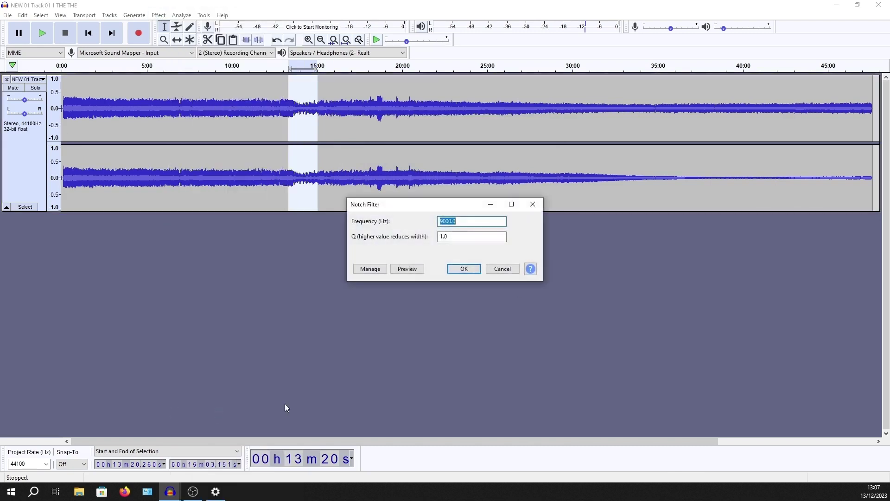
left_click(462, 222)
double_click(462, 221)
type("2000")
left_click(410, 270)
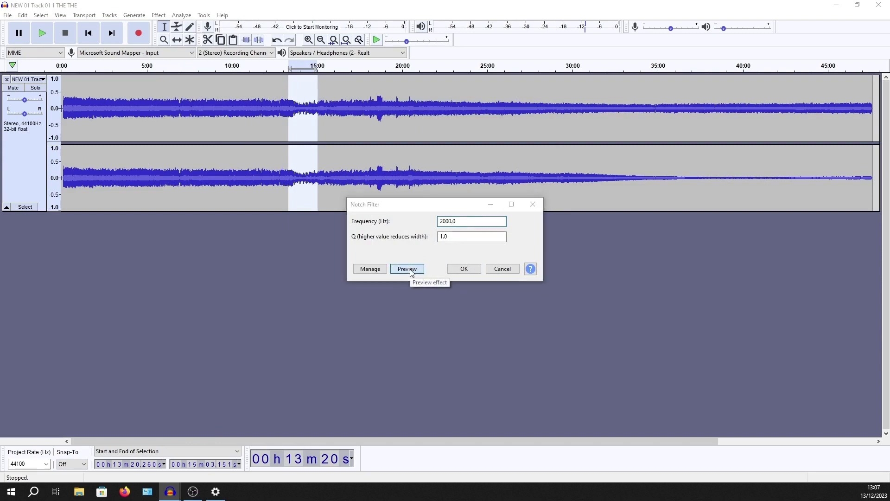
left_click(475, 274)
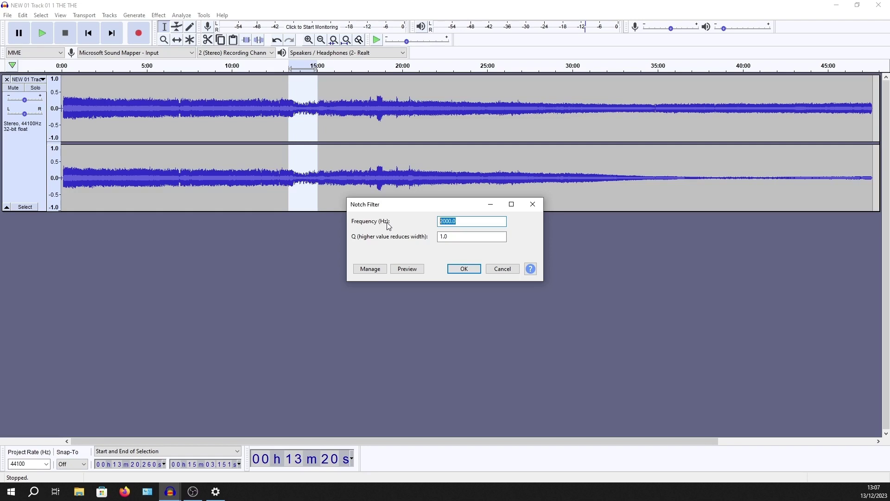
type("7500")
left_click(408, 270)
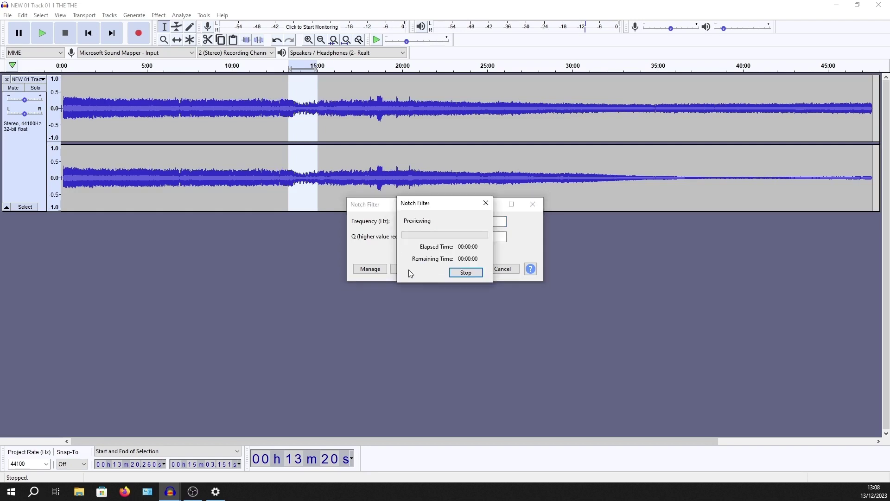
left_click(464, 273)
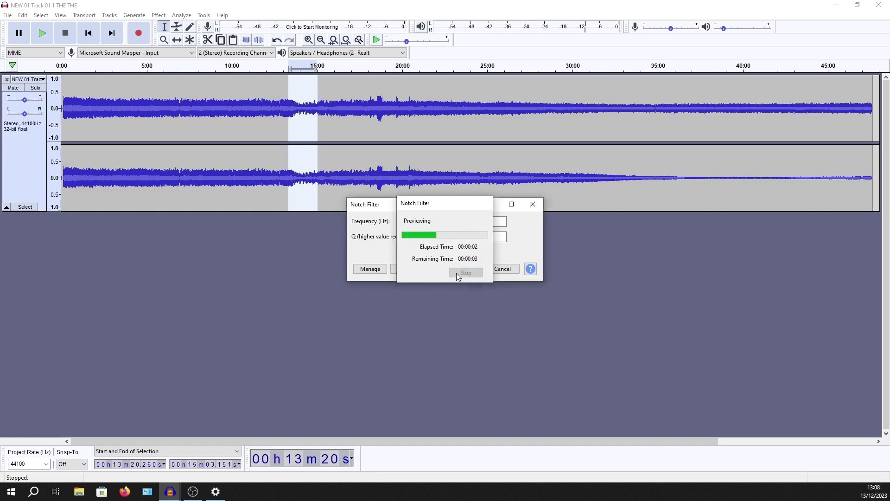
double_click(456, 221)
type("9000")
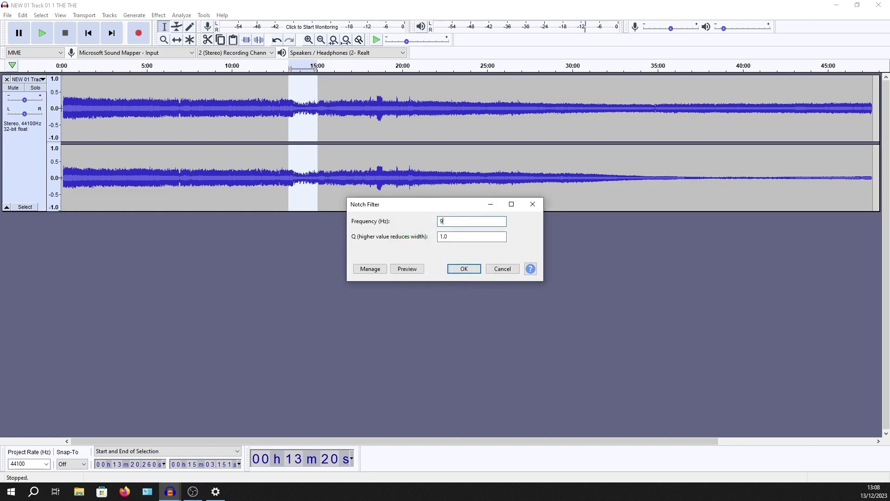
left_click(411, 271)
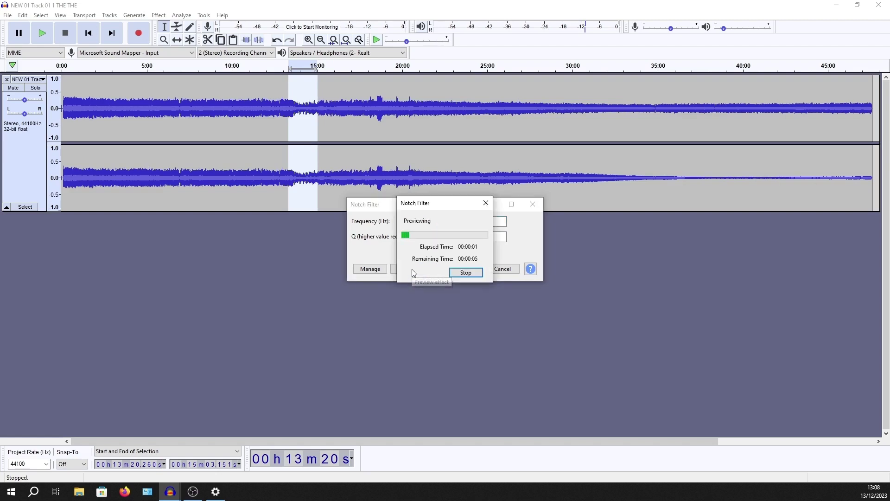
left_click(464, 273)
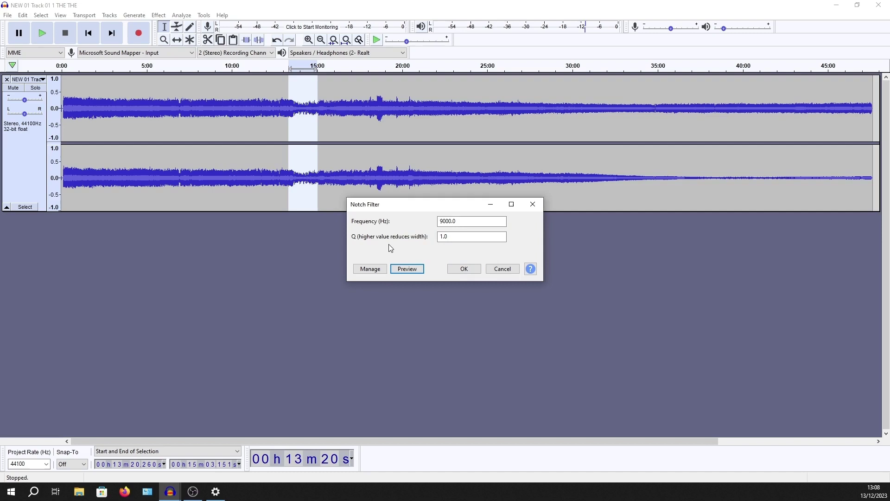
Step: Preview the 9000 Hz notch with Q values 0.5, 0.25 and 1.0
left_click(454, 236)
double_click(448, 237)
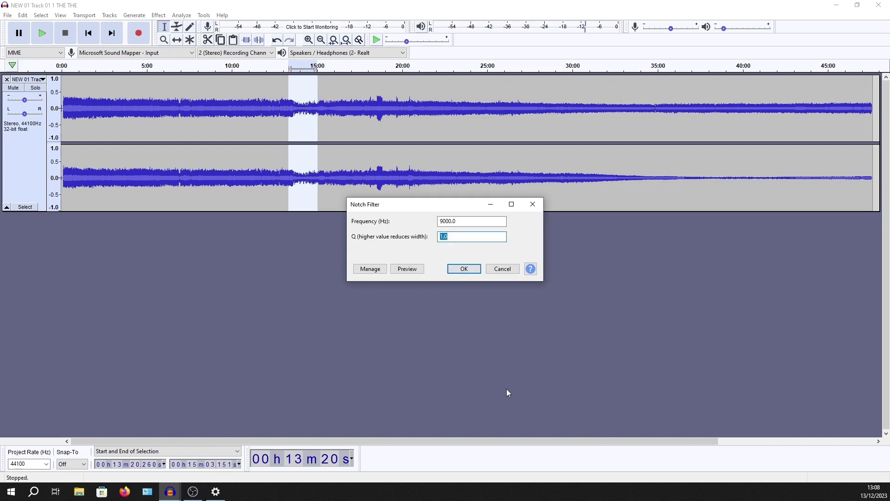
type(".5")
left_click(408, 269)
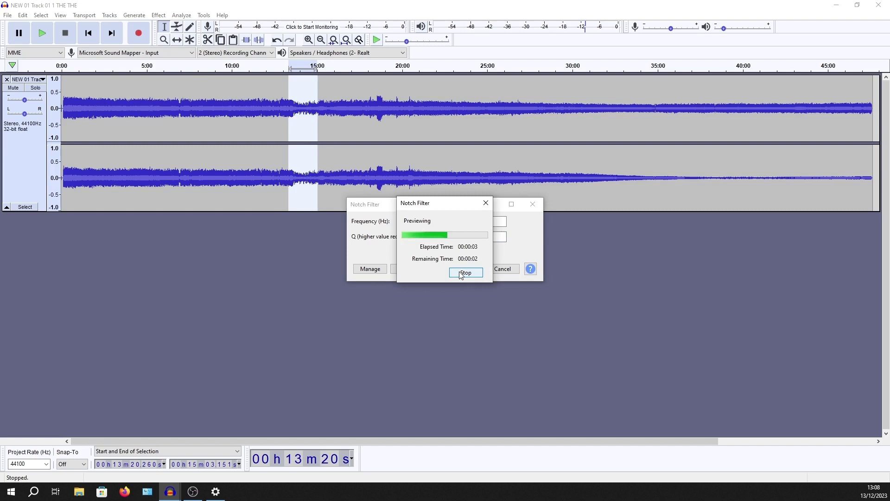
left_click(461, 273)
double_click(454, 236)
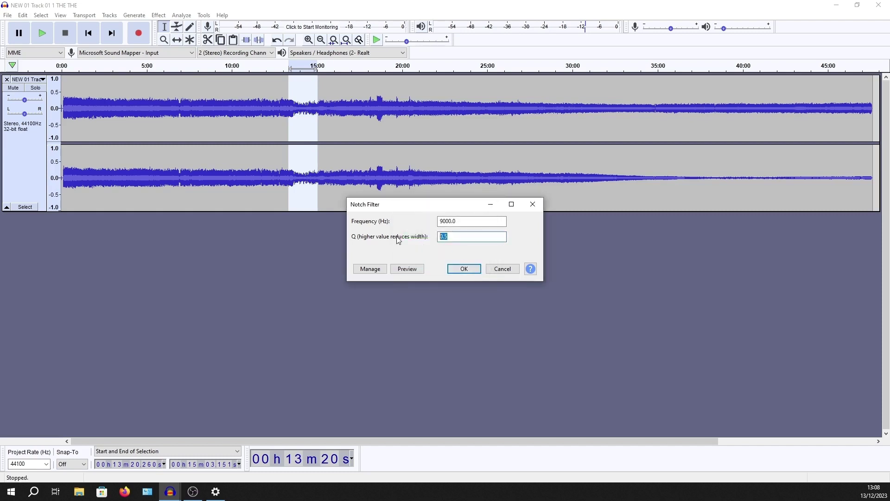
type(".25")
left_click(405, 270)
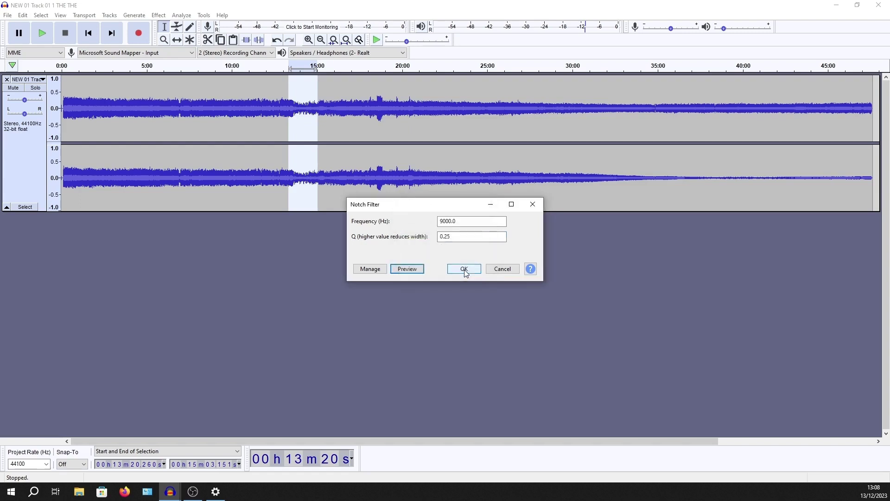
key("Tab")
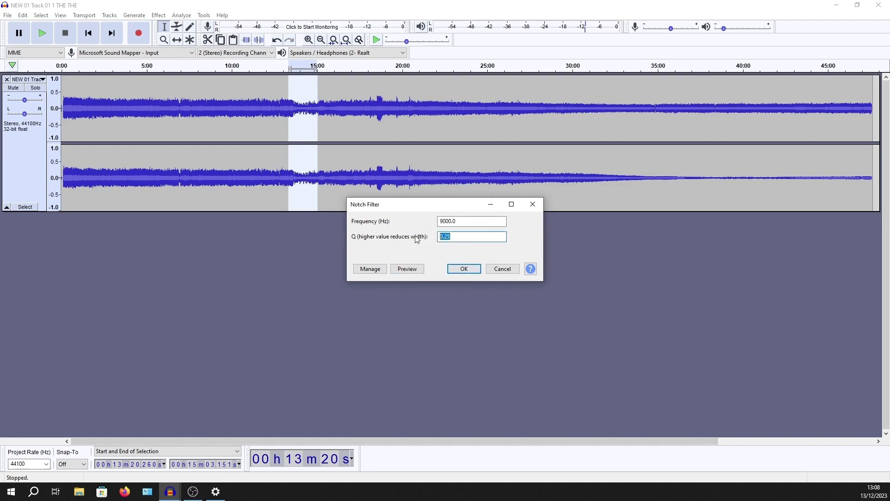
type("1.0")
left_click(417, 269)
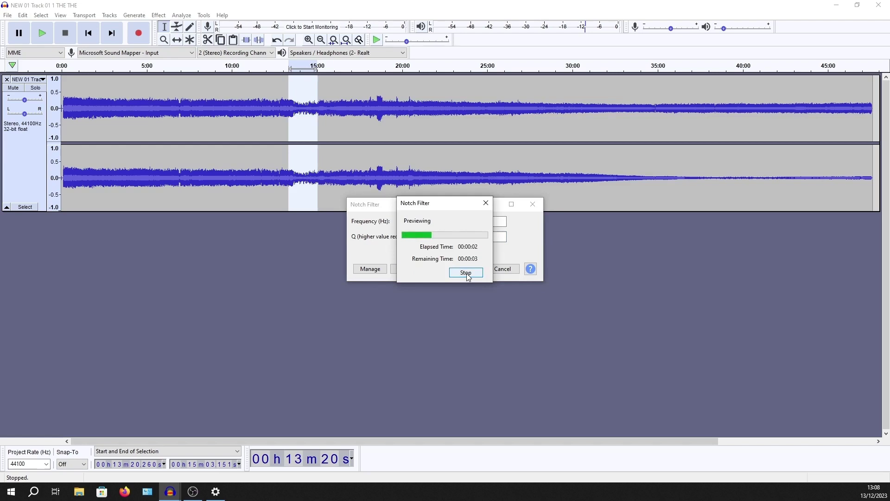
left_click(465, 272)
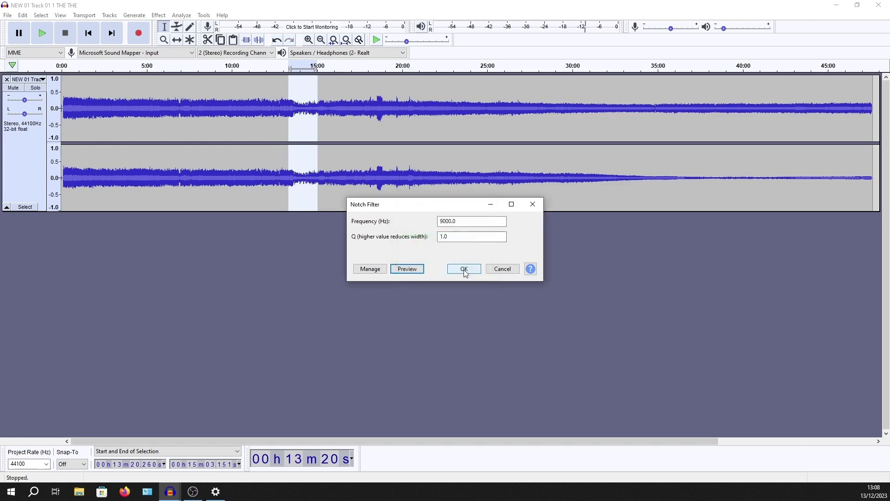
Step: Preview Q values 2 and 5, then return to Q 1 for a final preview
double_click(443, 237)
type("2")
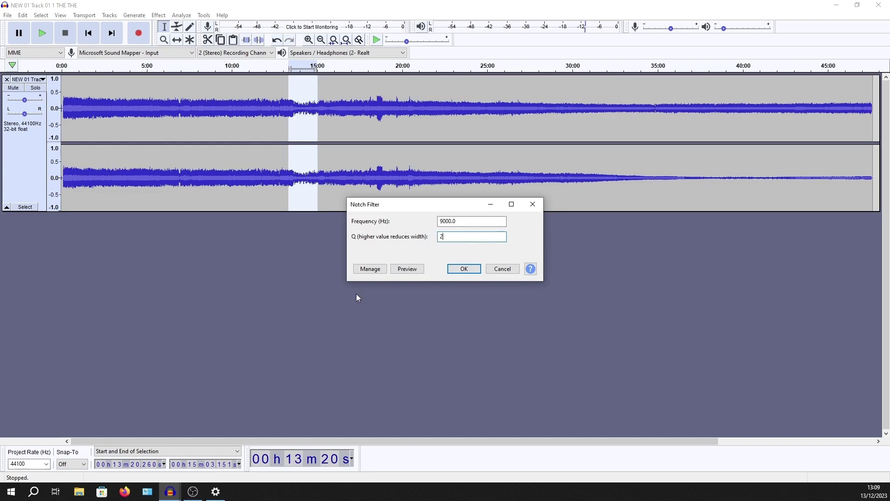
left_click(407, 269)
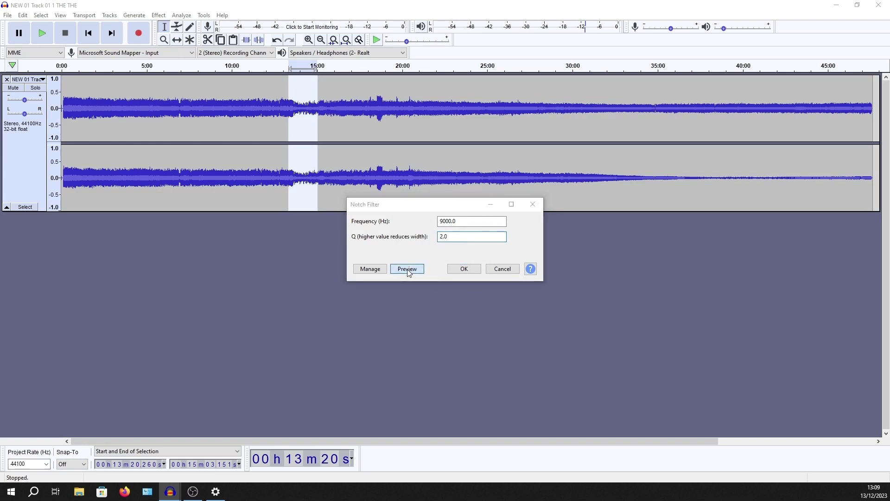
left_click(465, 273)
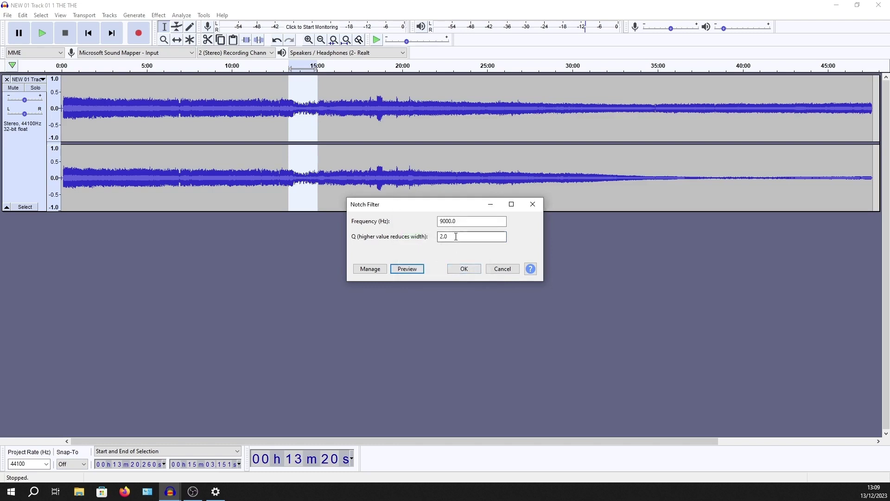
double_click(443, 236)
type("5")
left_click(411, 272)
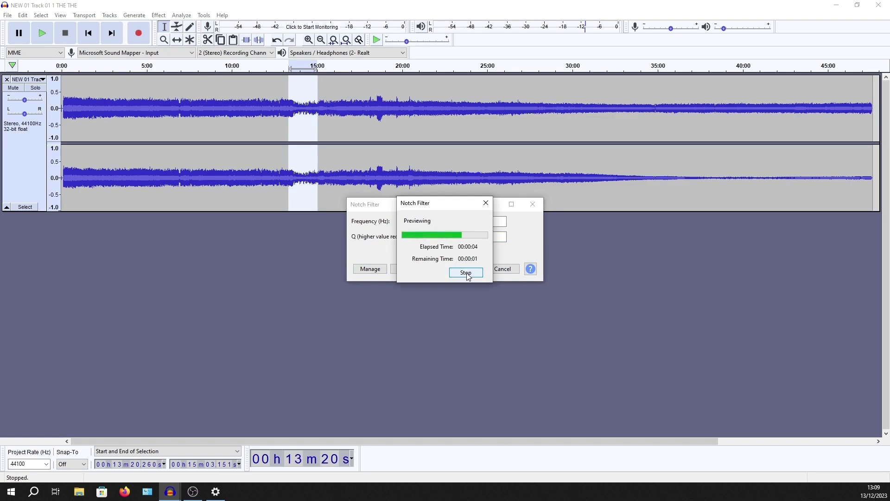
left_click(467, 274)
double_click(466, 236)
type("1")
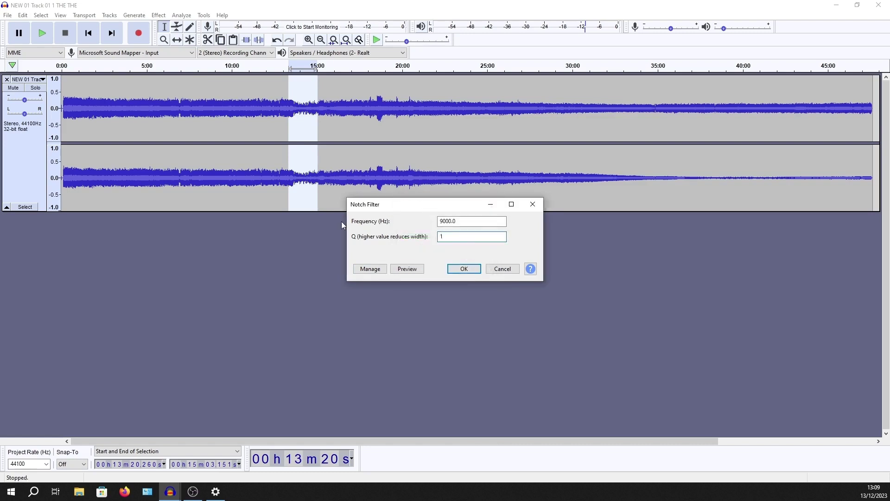
left_click(408, 270)
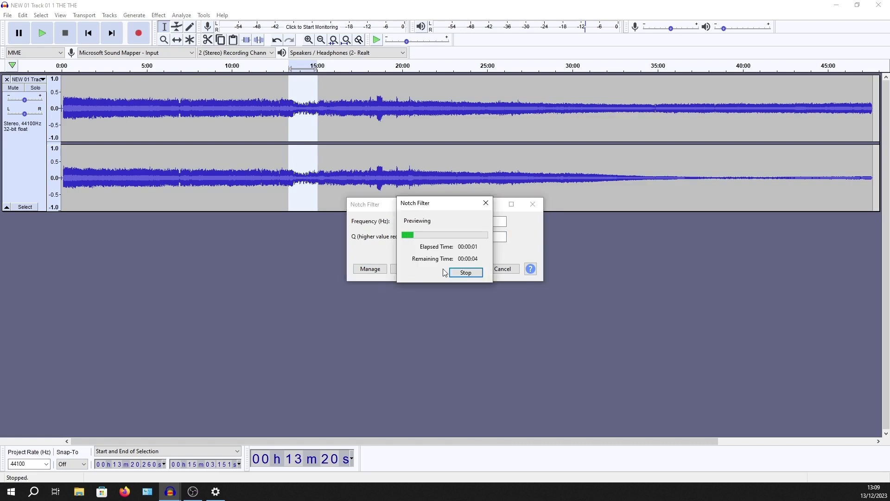
left_click(459, 274)
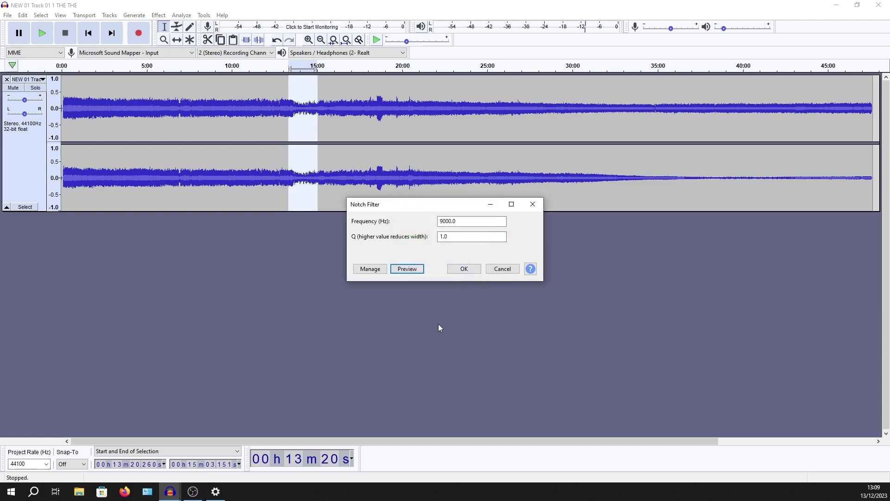
Step: Cancel the preview dialog, select all, and apply the 9000 Hz, Q 1 notch filter
left_click(503, 270)
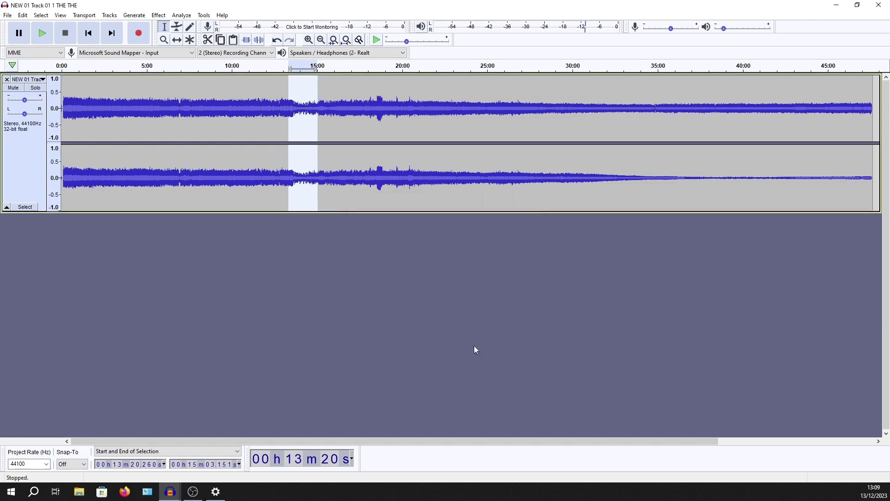
key("ctrl+a")
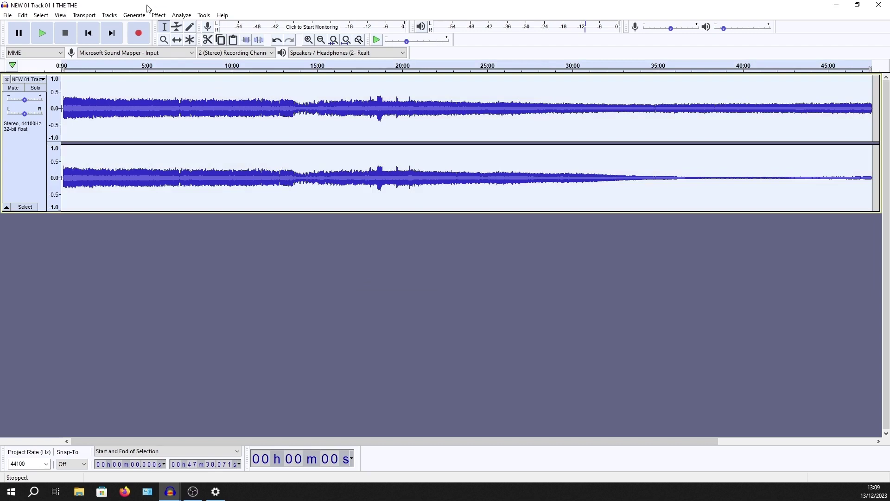
left_click(156, 16)
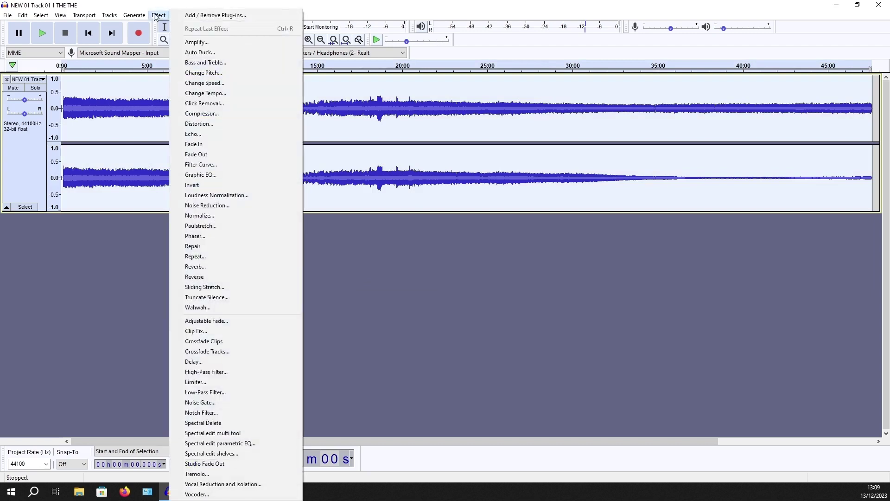
left_click(220, 414)
left_click(464, 270)
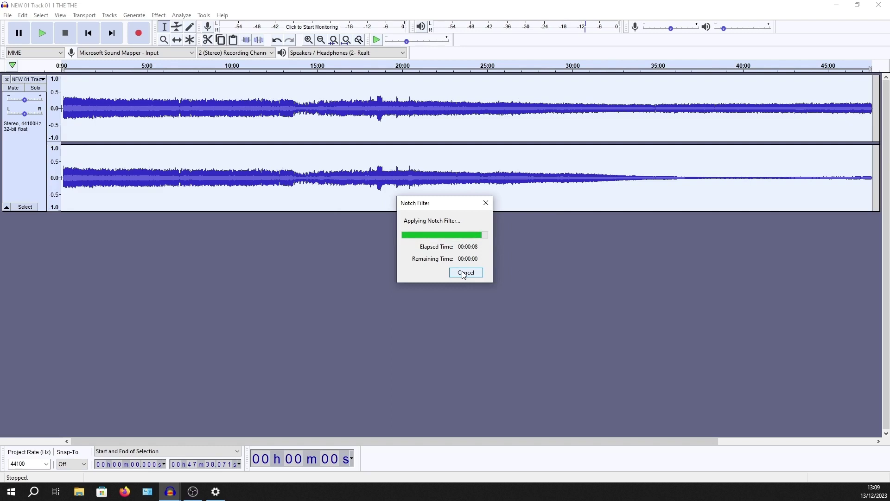
Step: Spot-check the filtered audio at points from 2:45 to 26:08, pausing at 14:06
left_click(109, 64)
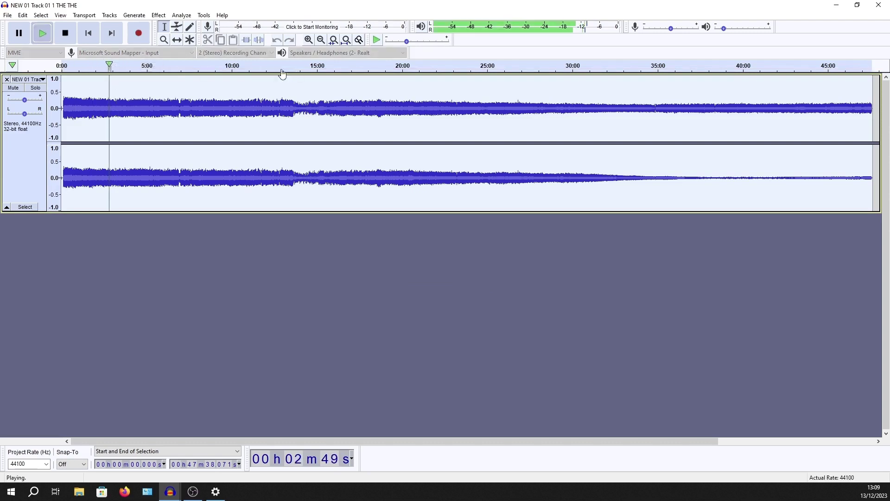
left_click(257, 64)
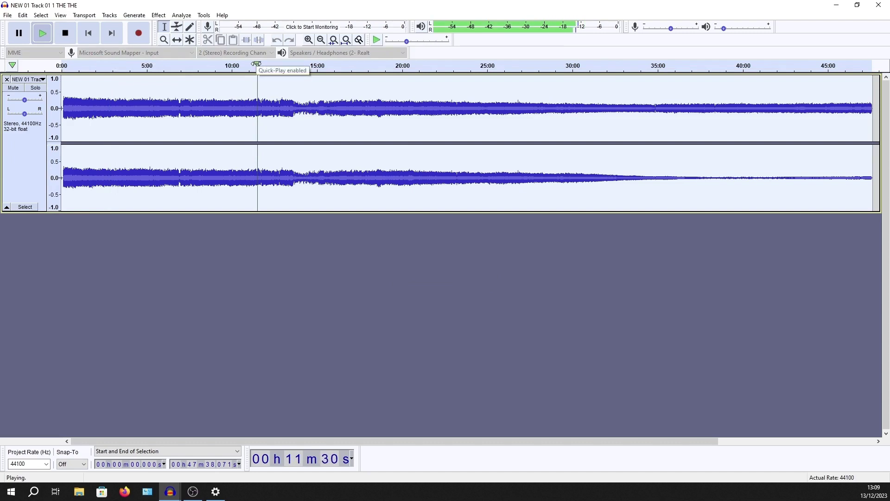
left_click(288, 65)
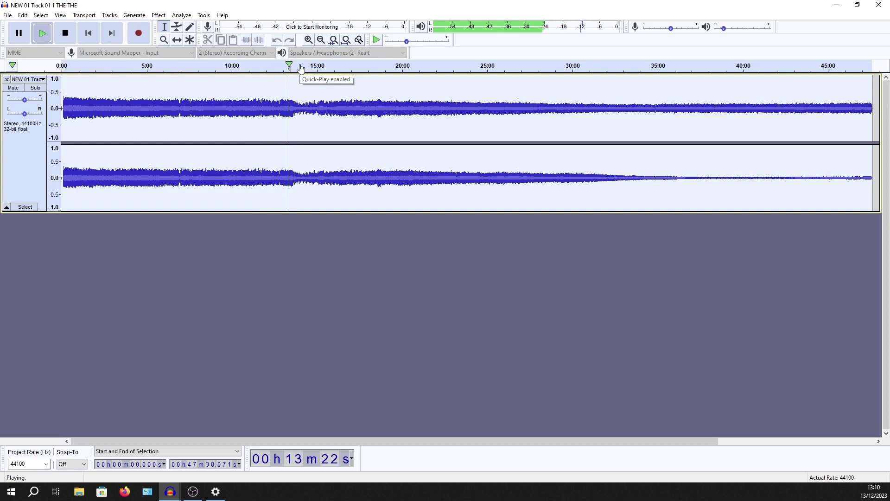
left_click(348, 64)
left_click(362, 65)
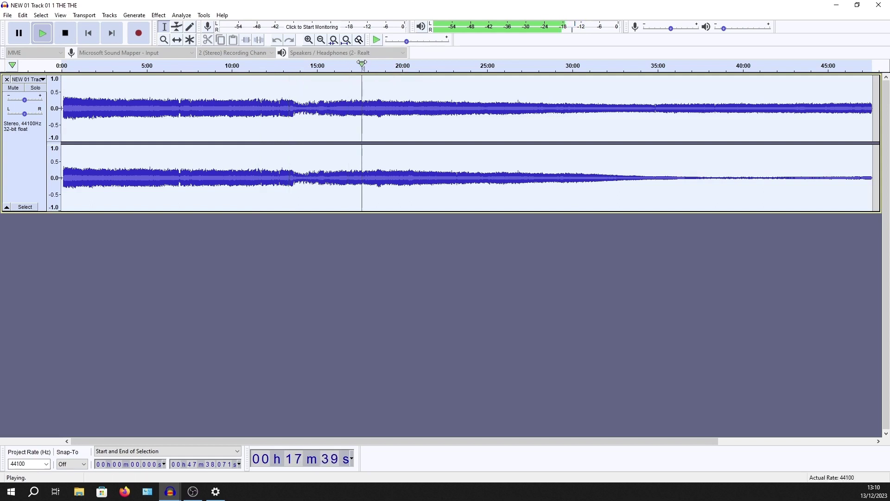
left_click(506, 65)
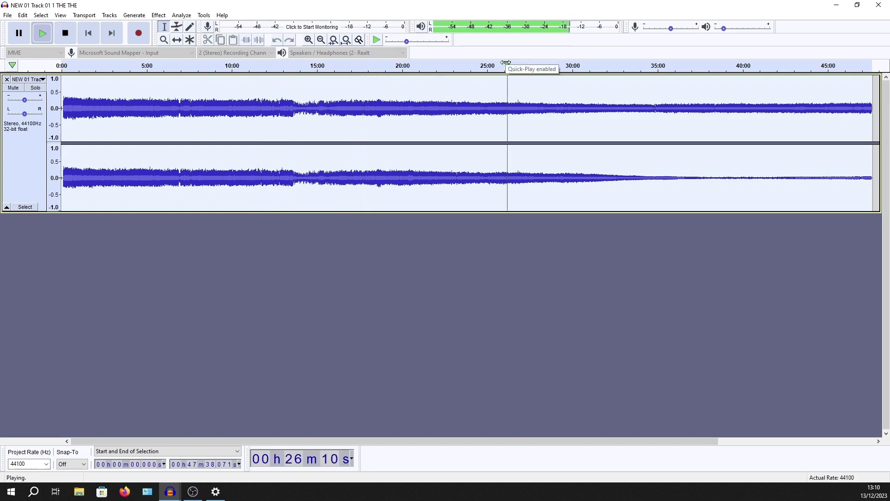
left_click(420, 61)
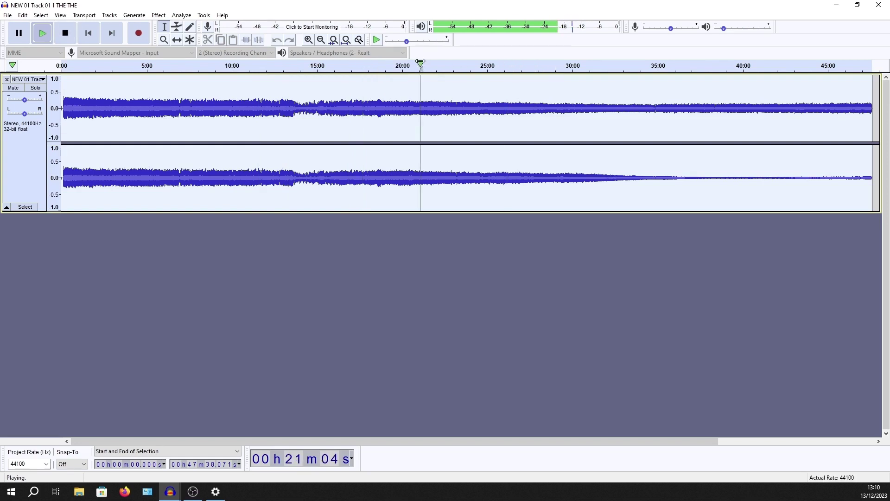
left_click(390, 62)
left_click(361, 64)
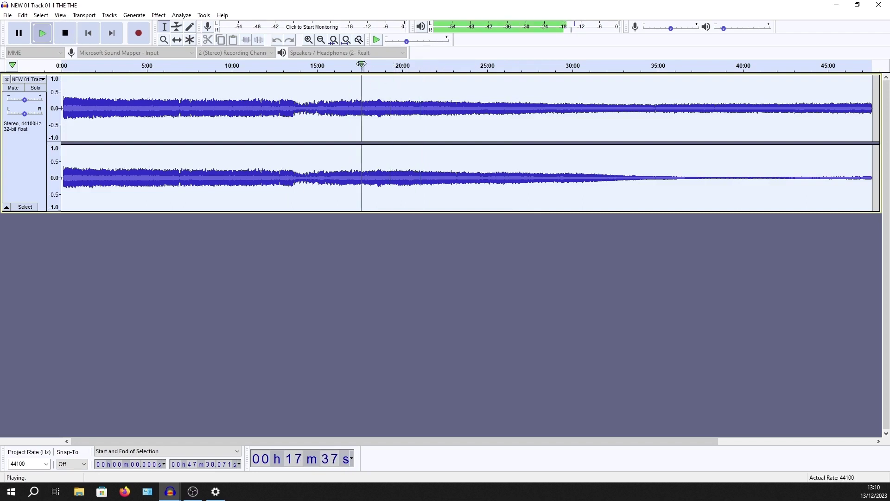
left_click(300, 64)
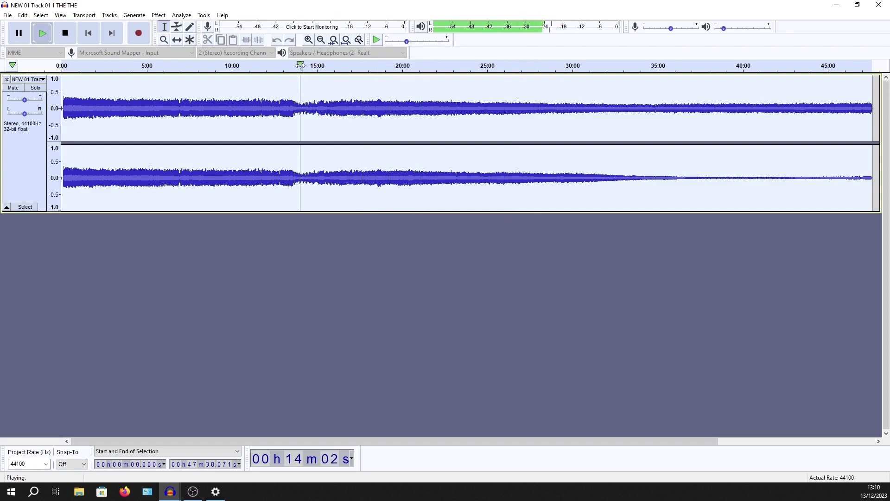
left_click(19, 33)
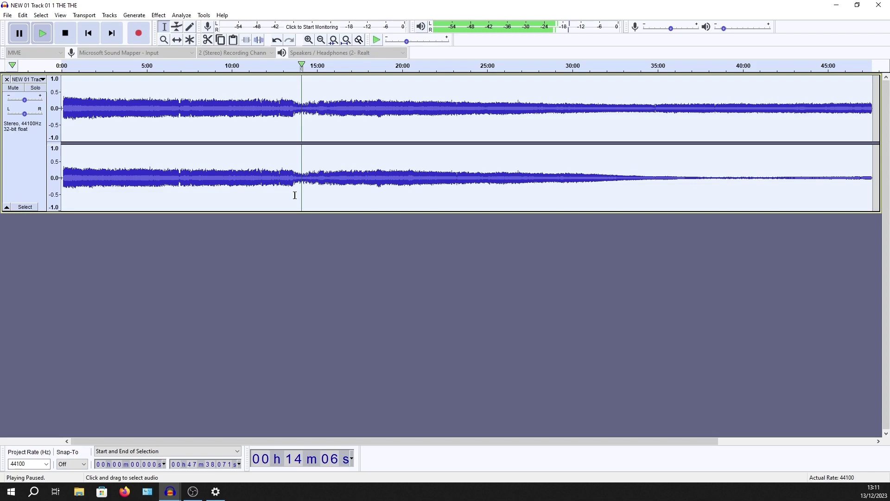
Step: Export the track at 192 kbps as 'COMPLETE 01 Track 01 1 THE THE.mp3', replacing NEW with COMPLETE
left_click(542, 176)
left_click(8, 15)
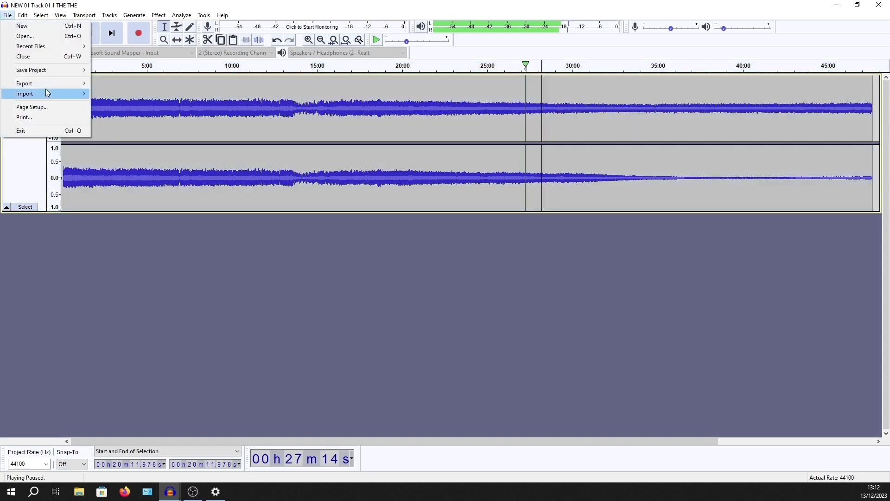
mouse_move(47, 84)
left_click(130, 83)
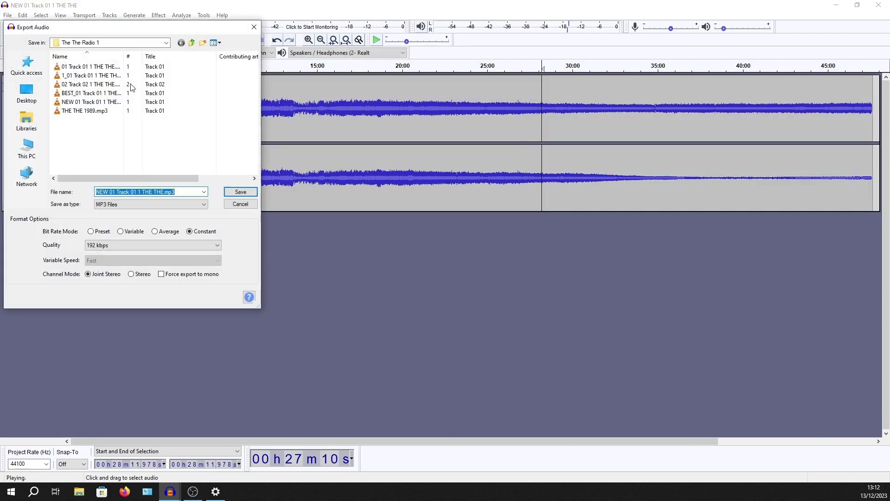
left_click(126, 193)
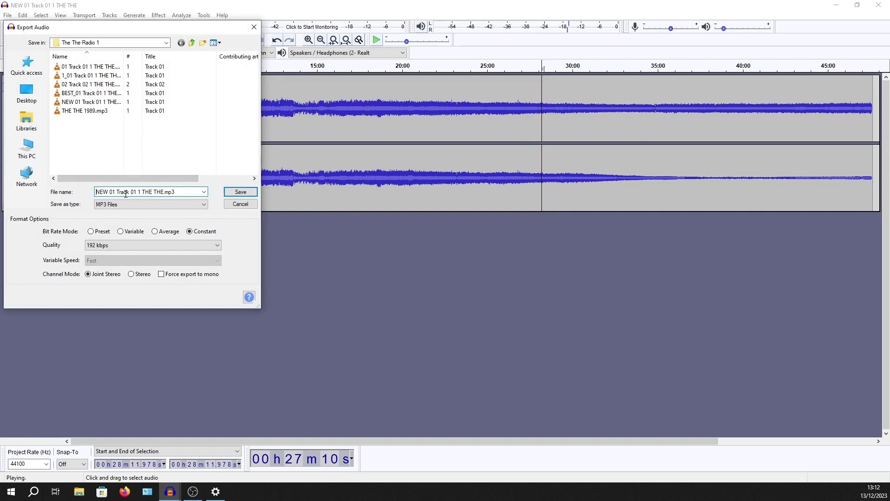
key("shift+Right")
key("shift+Right")
key("shift+Right")
key("shift+Right")
type("COMPLETE")
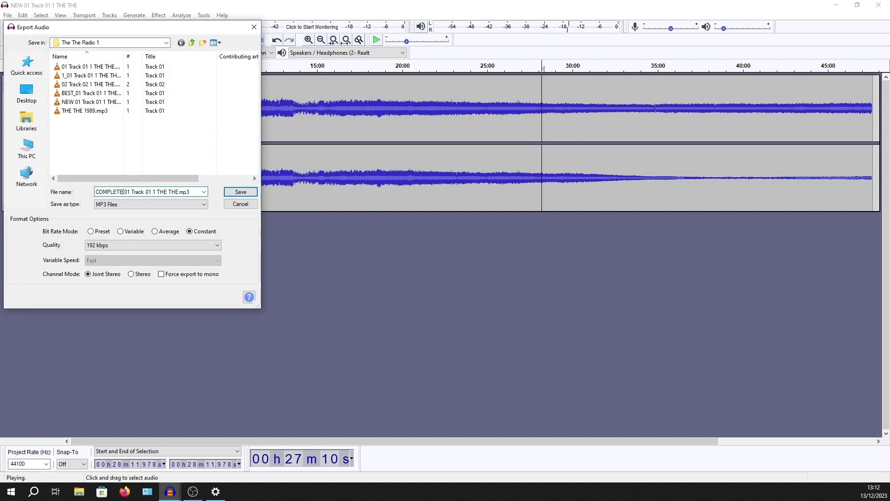
left_click(241, 192)
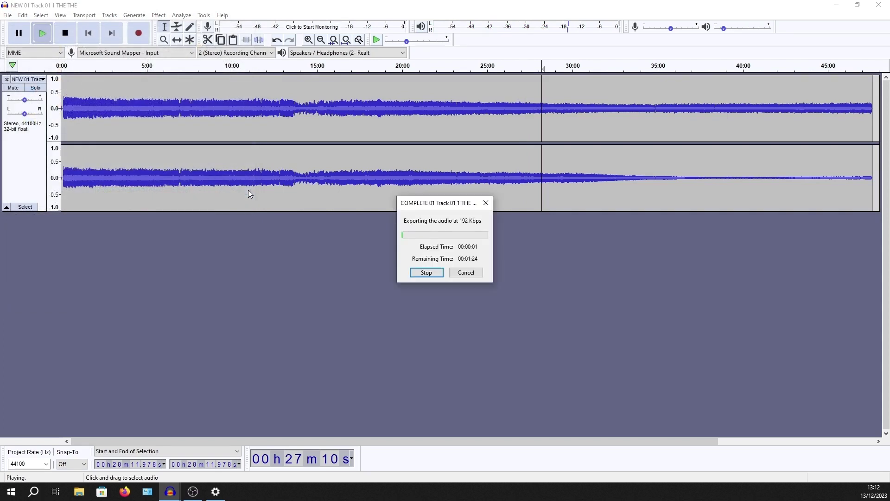